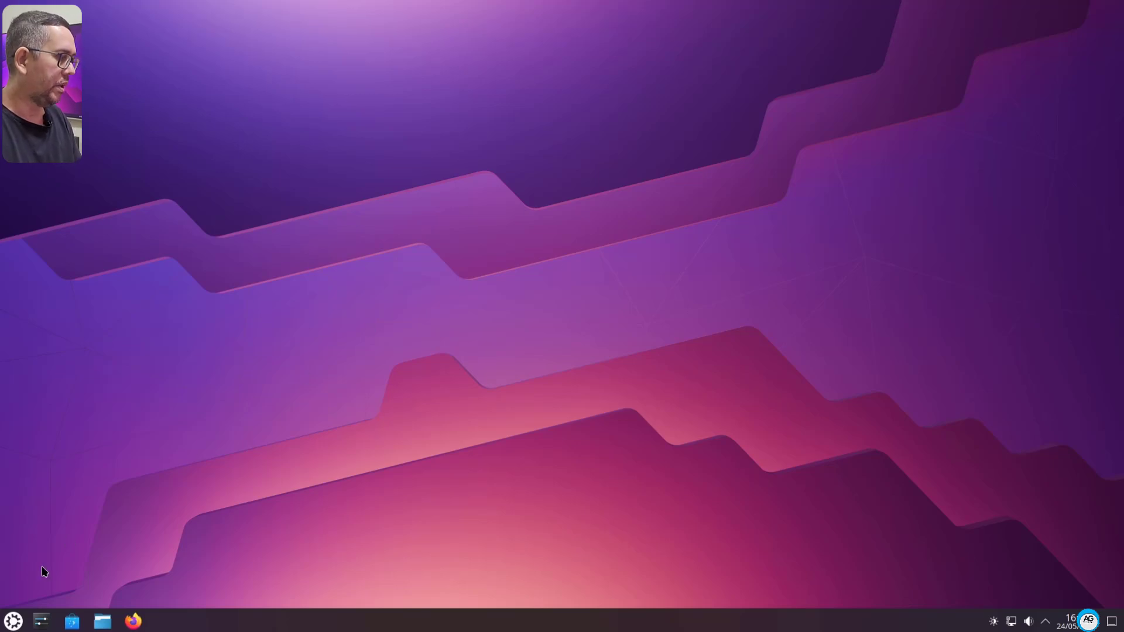
# Open Discover, show the pending updates and refresh the update list
pyautogui.click(13, 621)
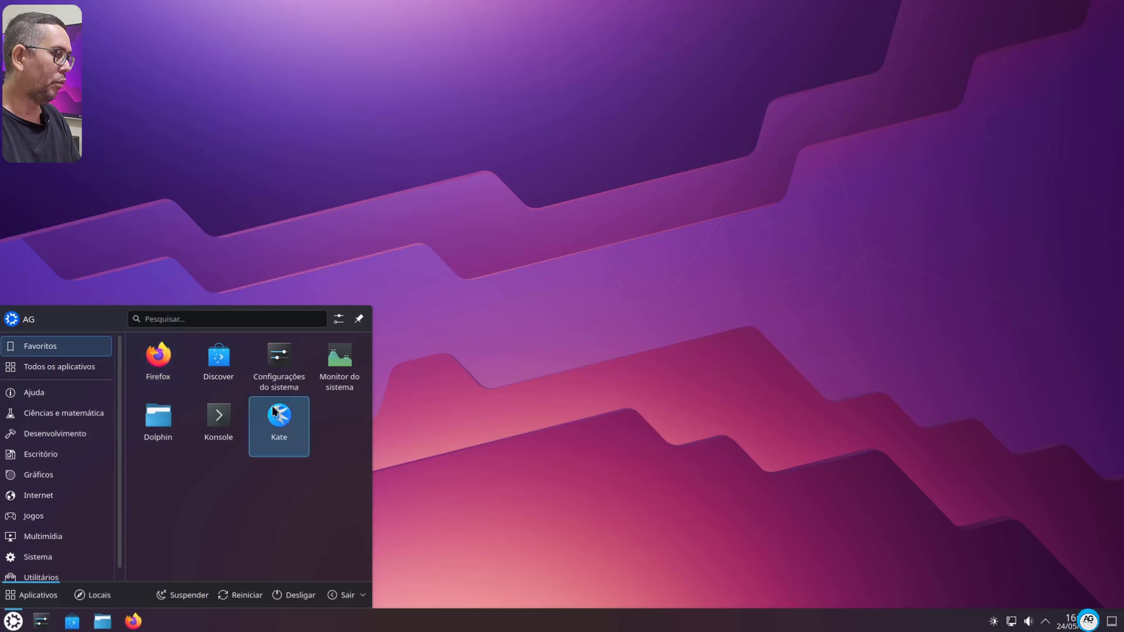
pyautogui.click(225, 353)
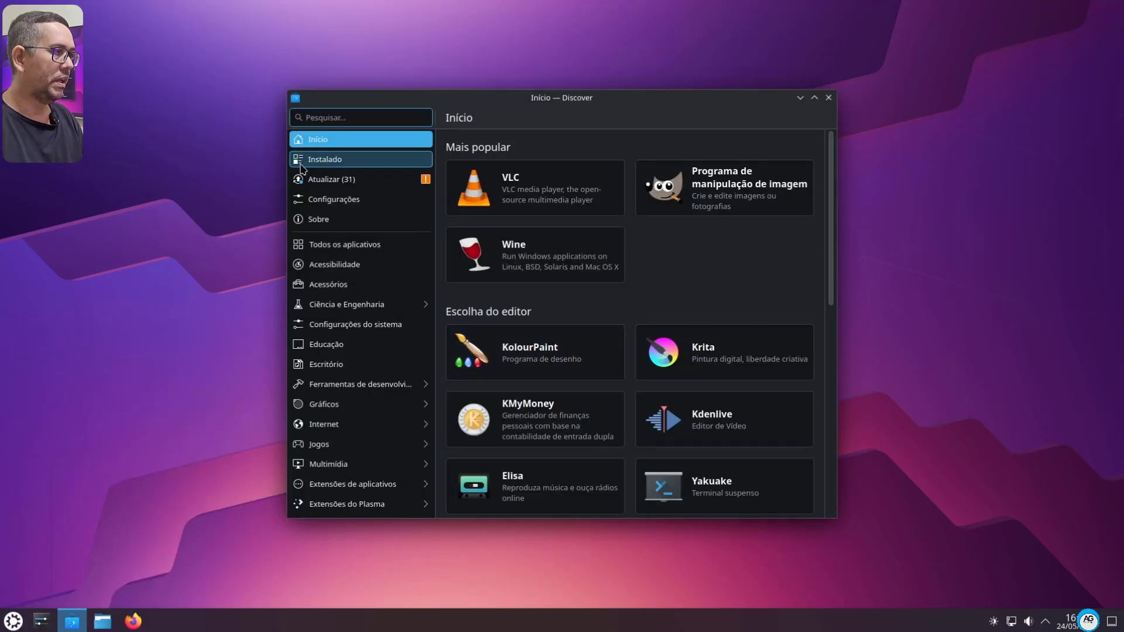
pyautogui.click(341, 180)
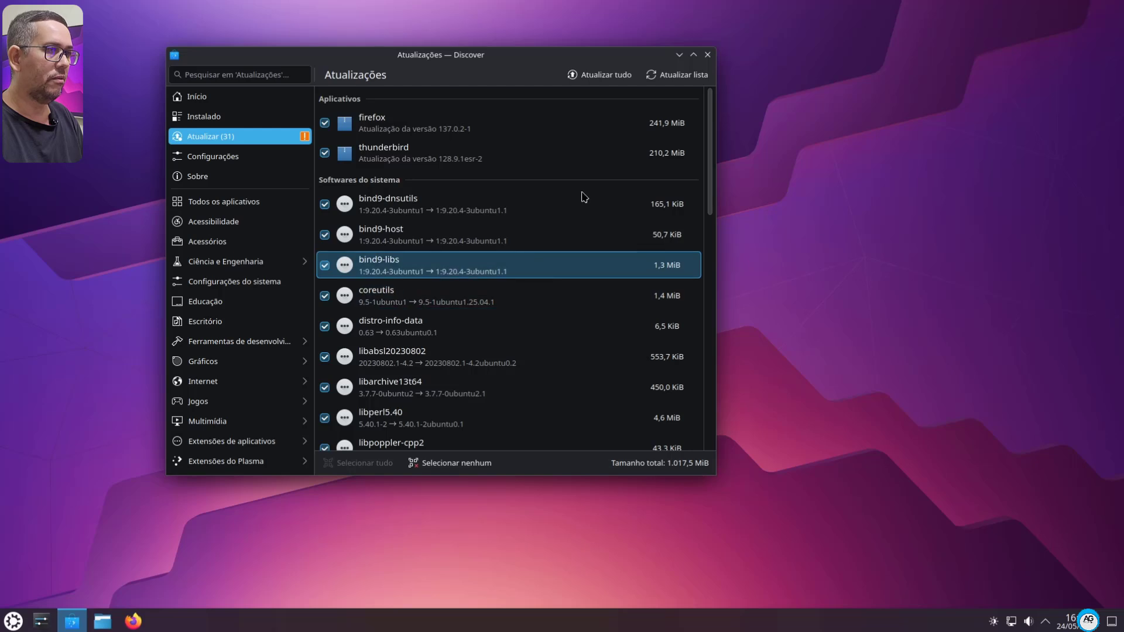
pyautogui.click(696, 78)
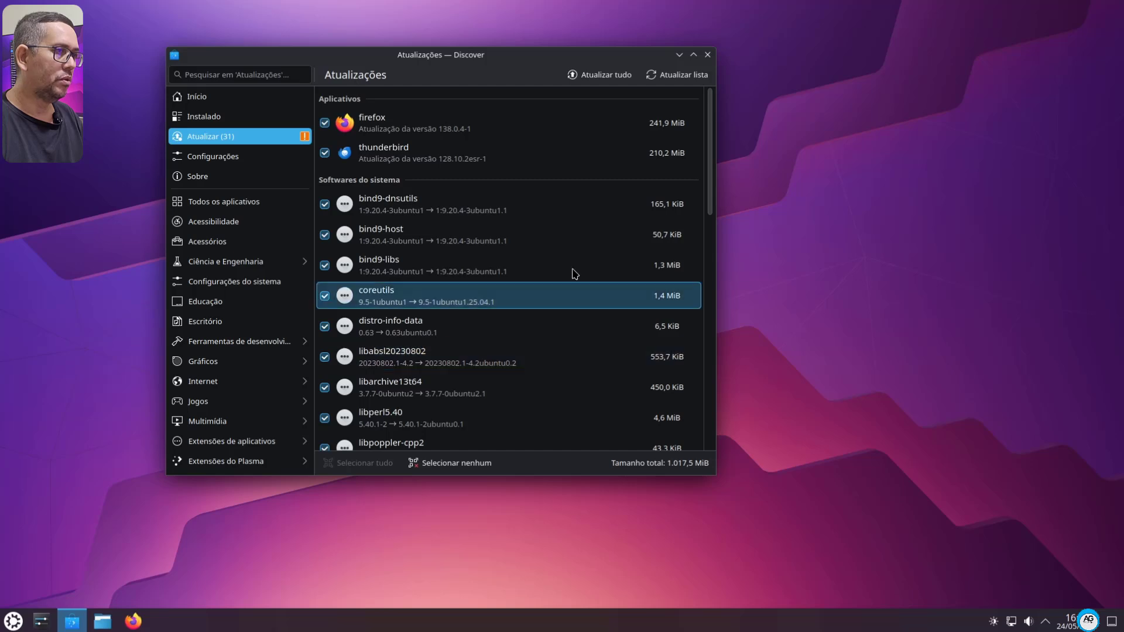
# Review the pending packages, start updating all of them and authorize the installation with the account password
pyautogui.scroll(-4, 704, 204)
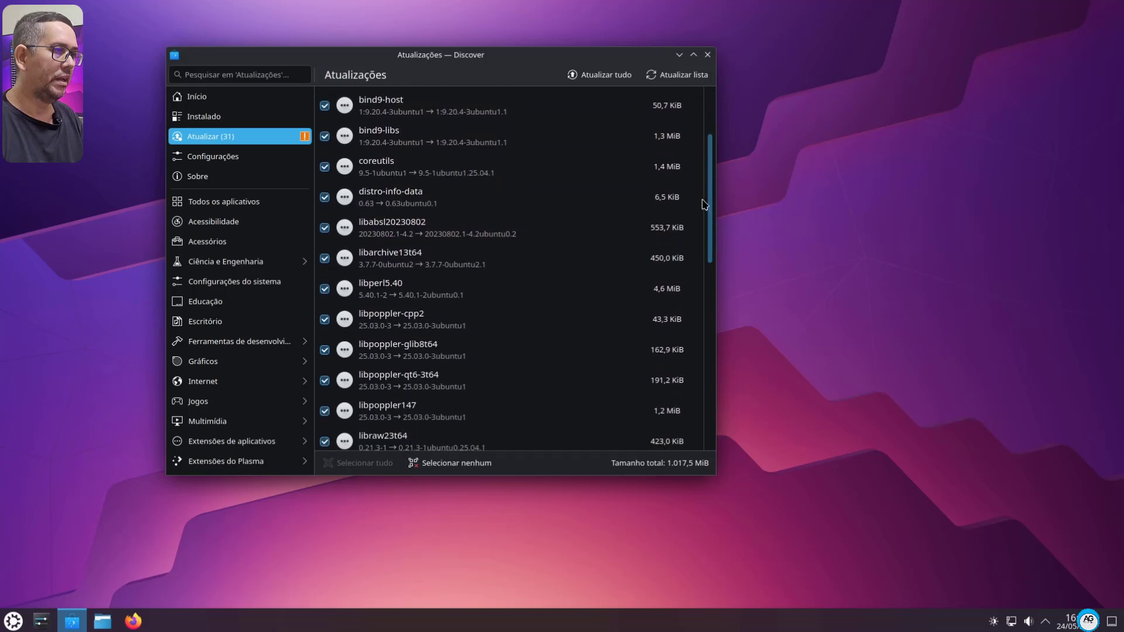
pyautogui.scroll(-15, 704, 204)
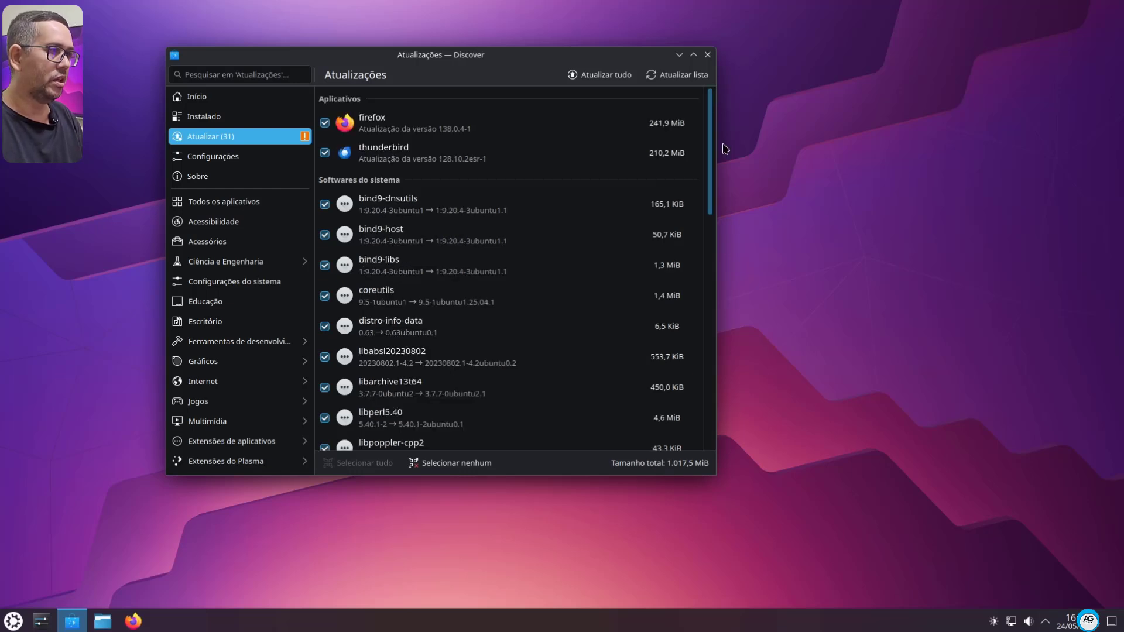
pyautogui.click(597, 74)
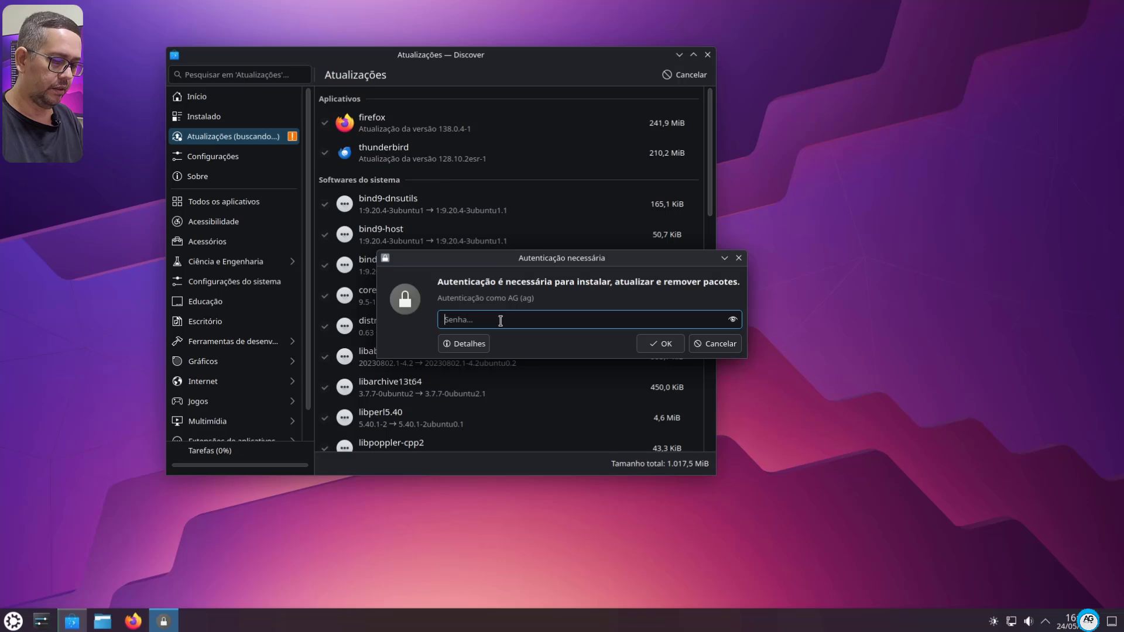
pyautogui.write('•••')
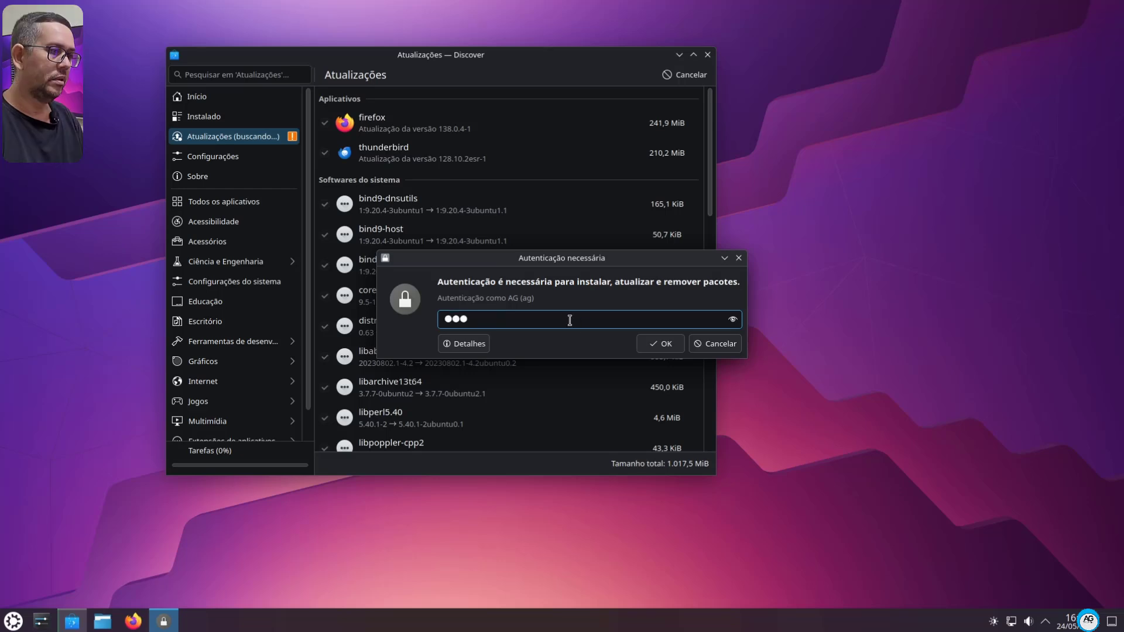
pyautogui.click(663, 349)
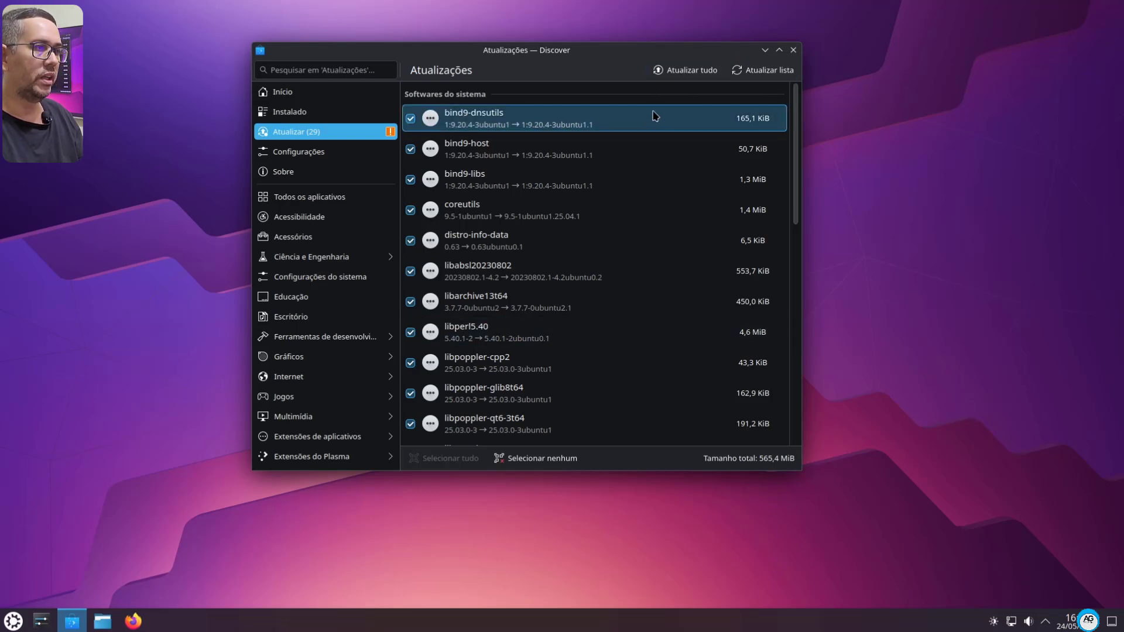
# Close Discover and restart the computer immediately
pyautogui.click(793, 50)
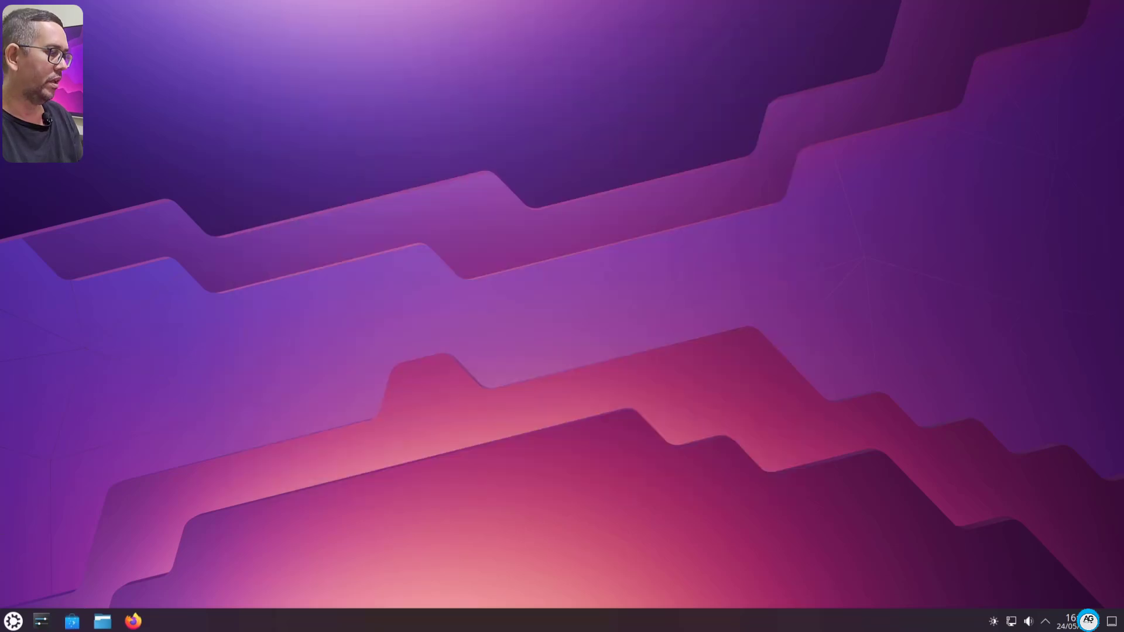
pyautogui.press('super')
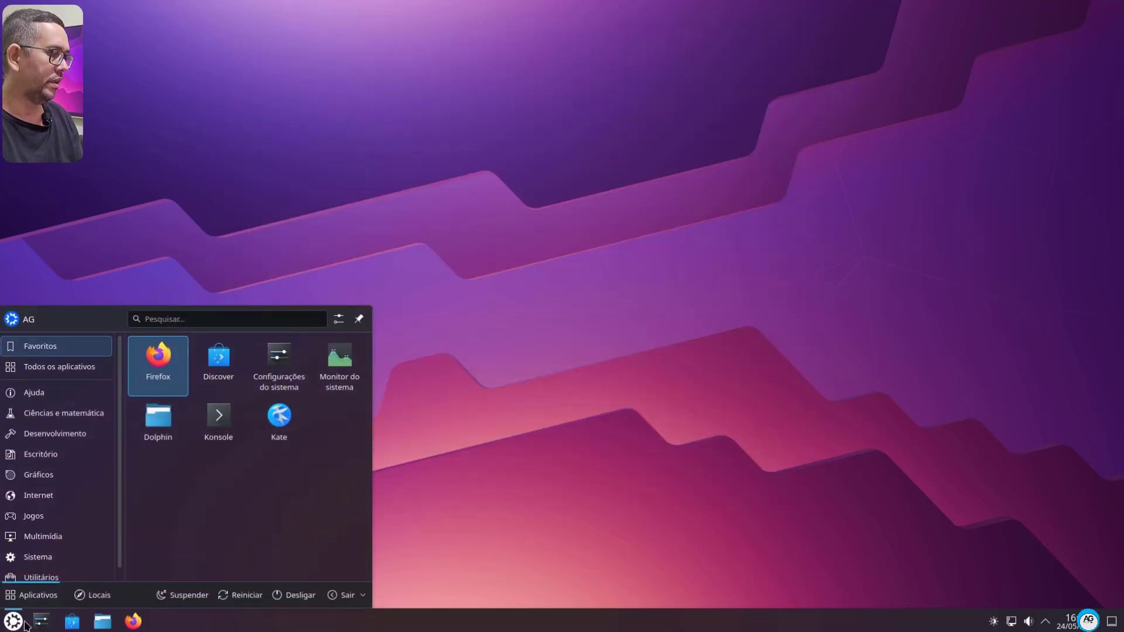
pyautogui.click(235, 599)
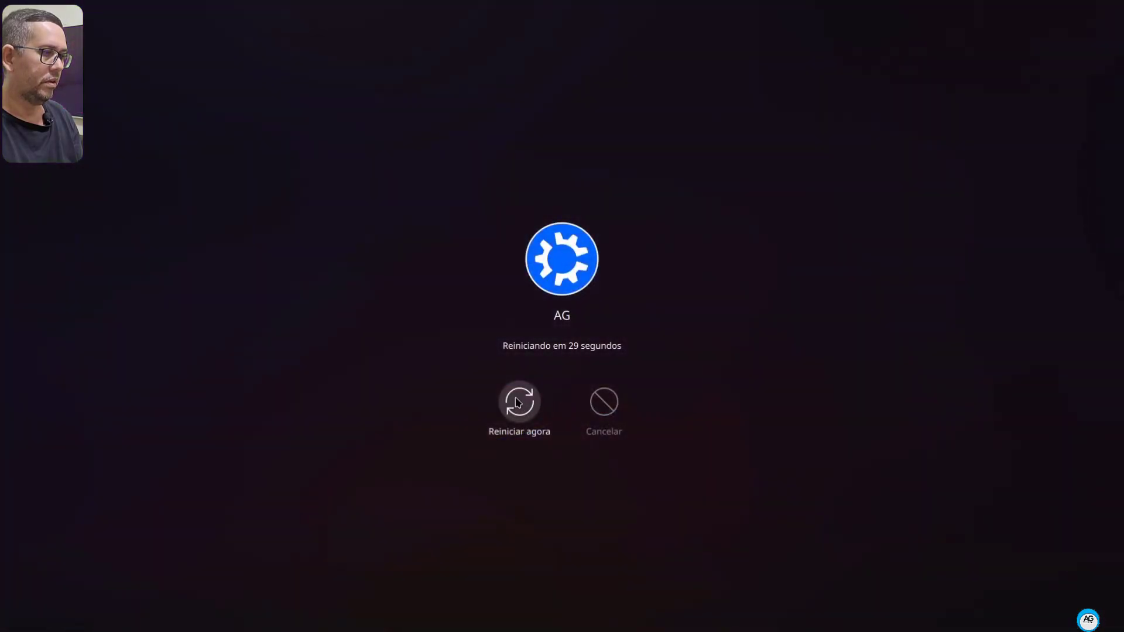
pyautogui.click(518, 403)
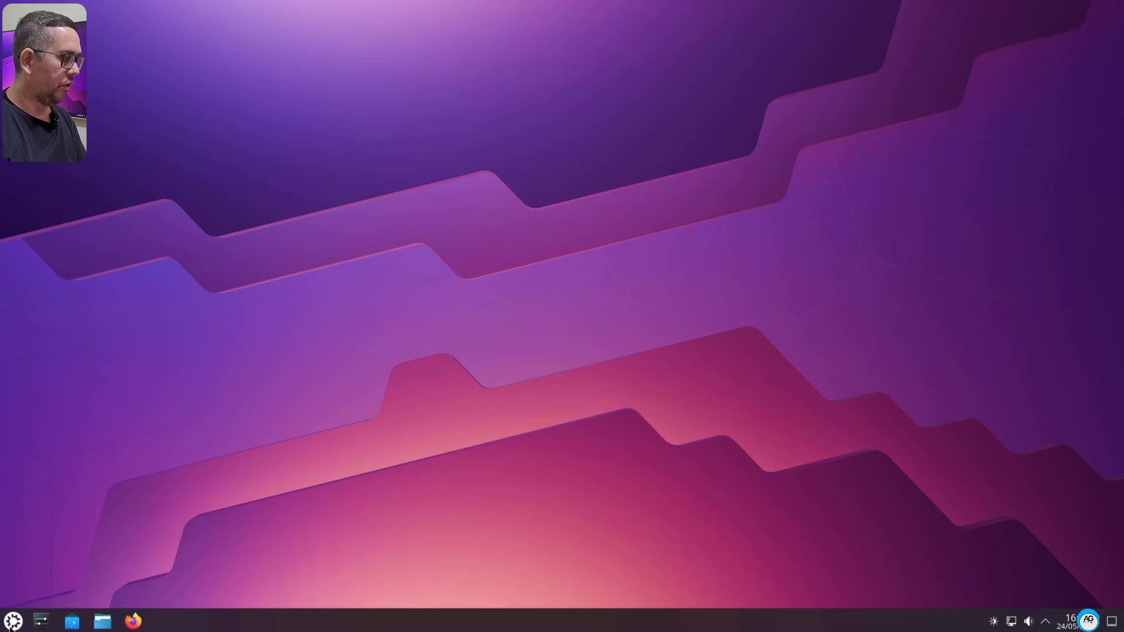
# Reopen Discover and show the remaining system updates
pyautogui.click(12, 622)
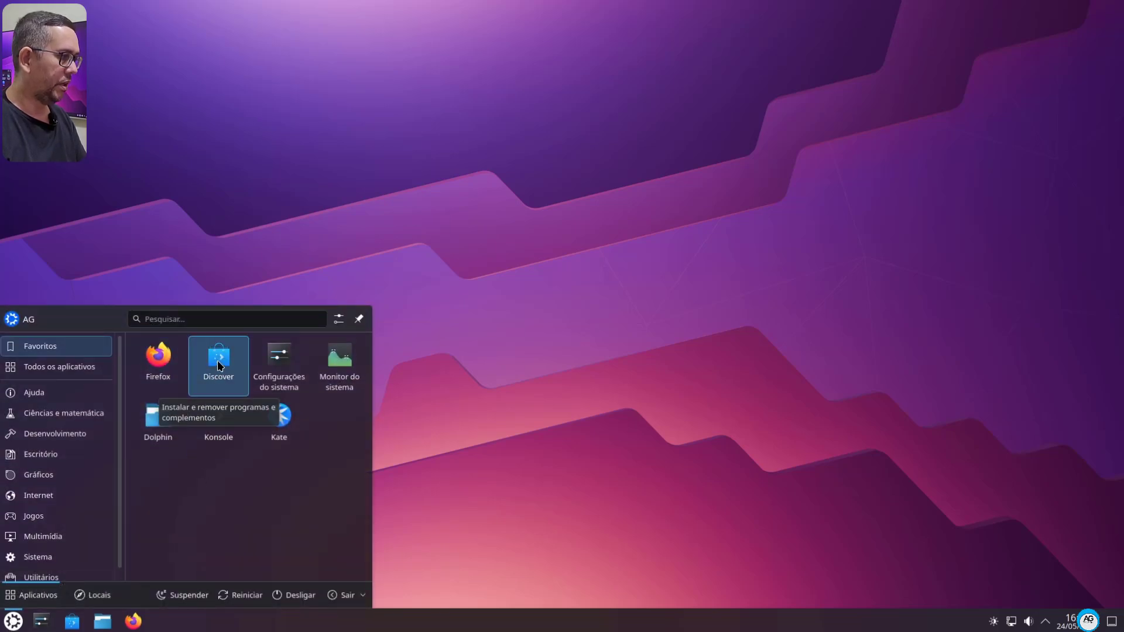
pyautogui.click(218, 362)
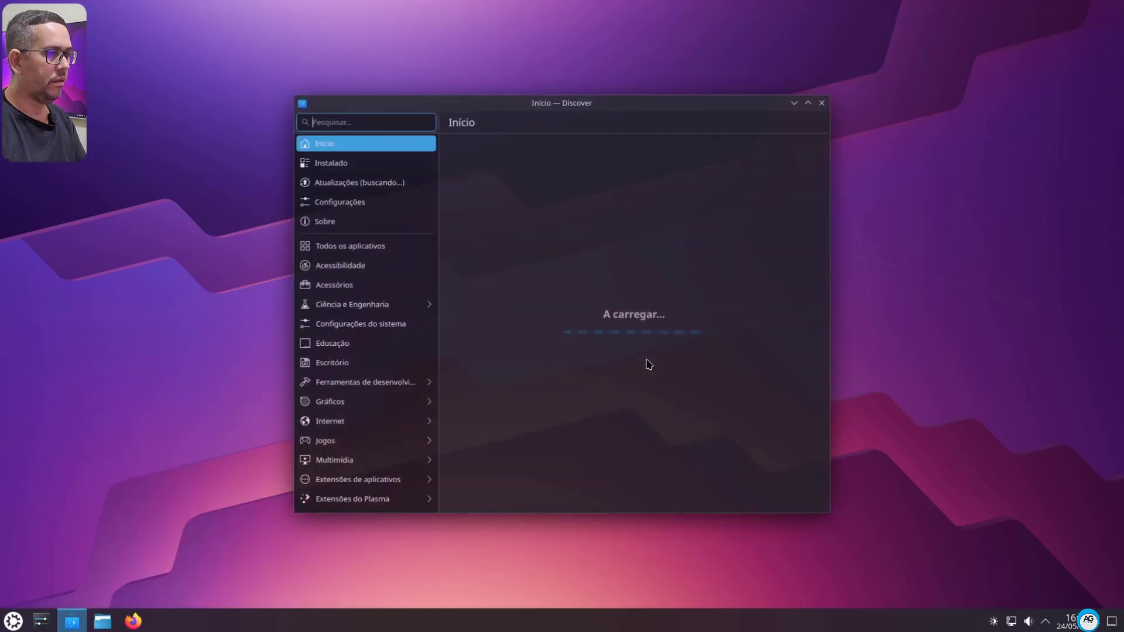
pyautogui.click(337, 185)
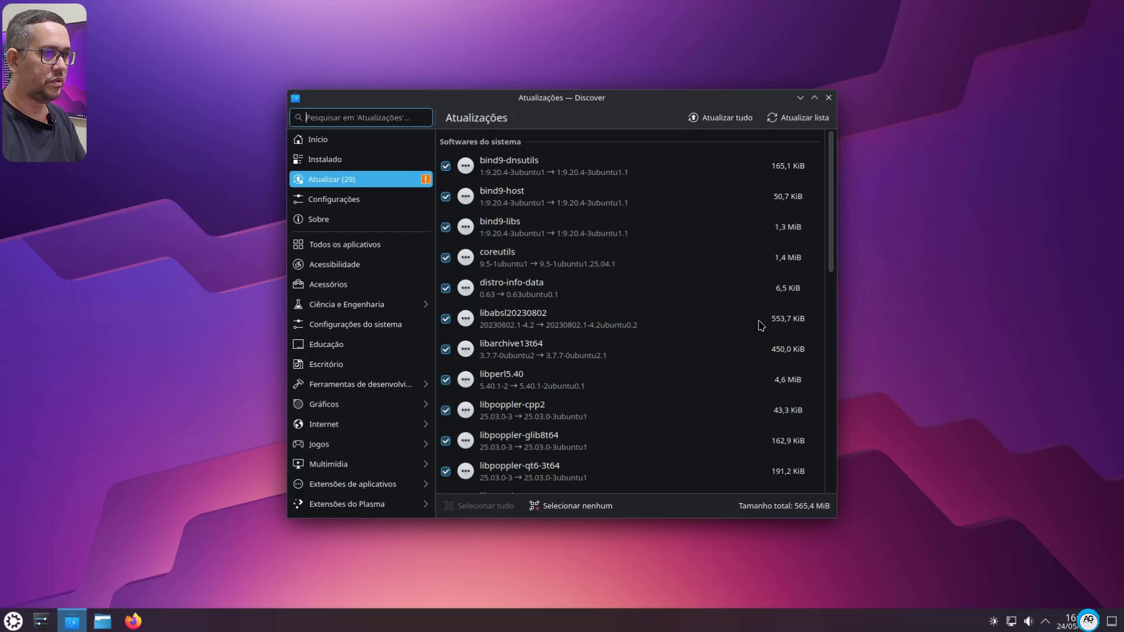
# Look through the remaining system packages, start updating all of them and authorize it with the account password
pyautogui.scroll(-8, 749, 389)
pyautogui.scroll(-5, 749, 390)
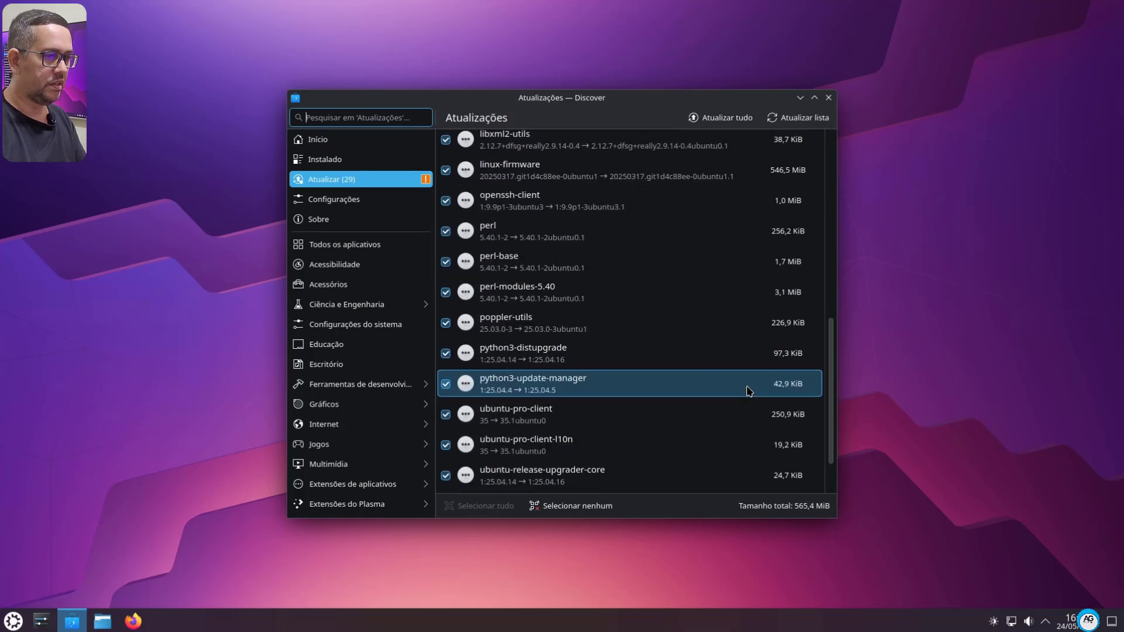
pyautogui.scroll(13, 748, 389)
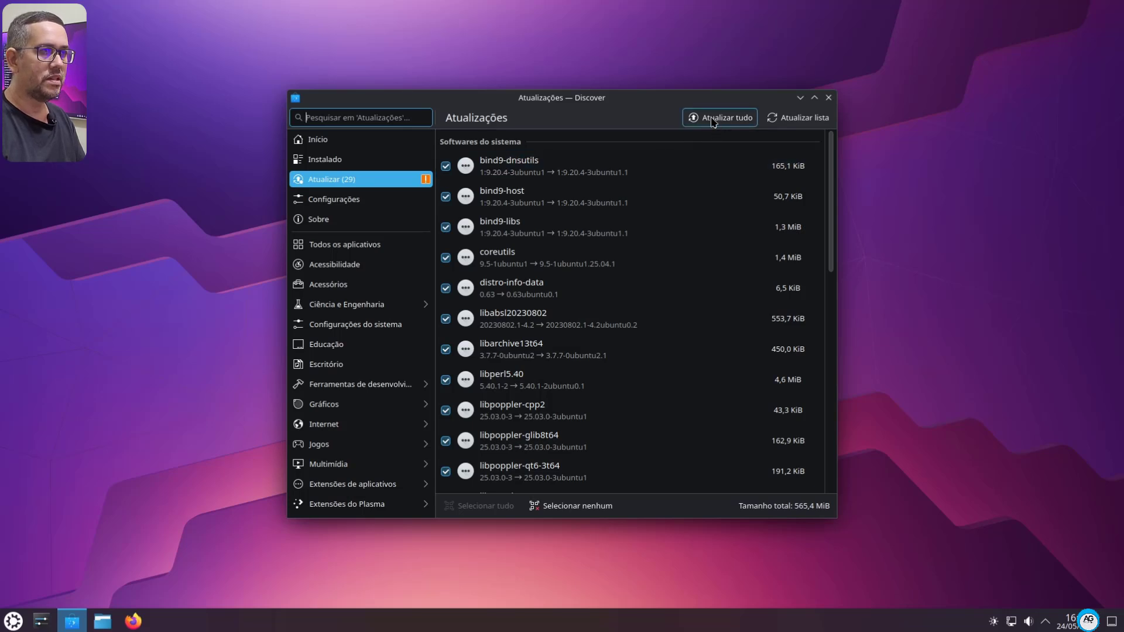
pyautogui.click(740, 120)
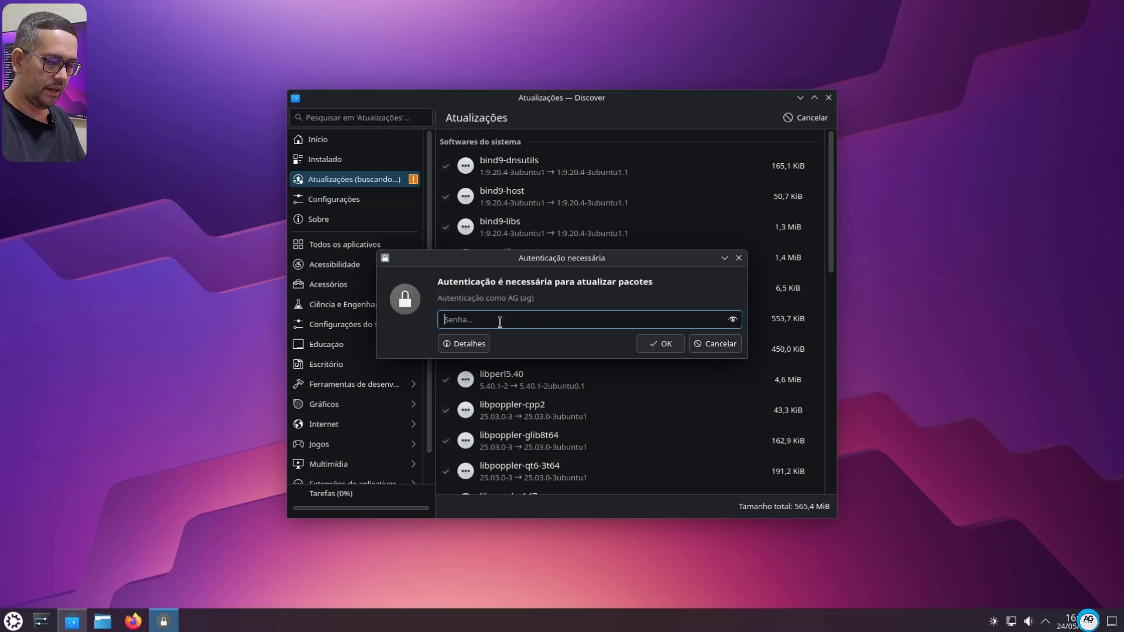
pyautogui.write('a')
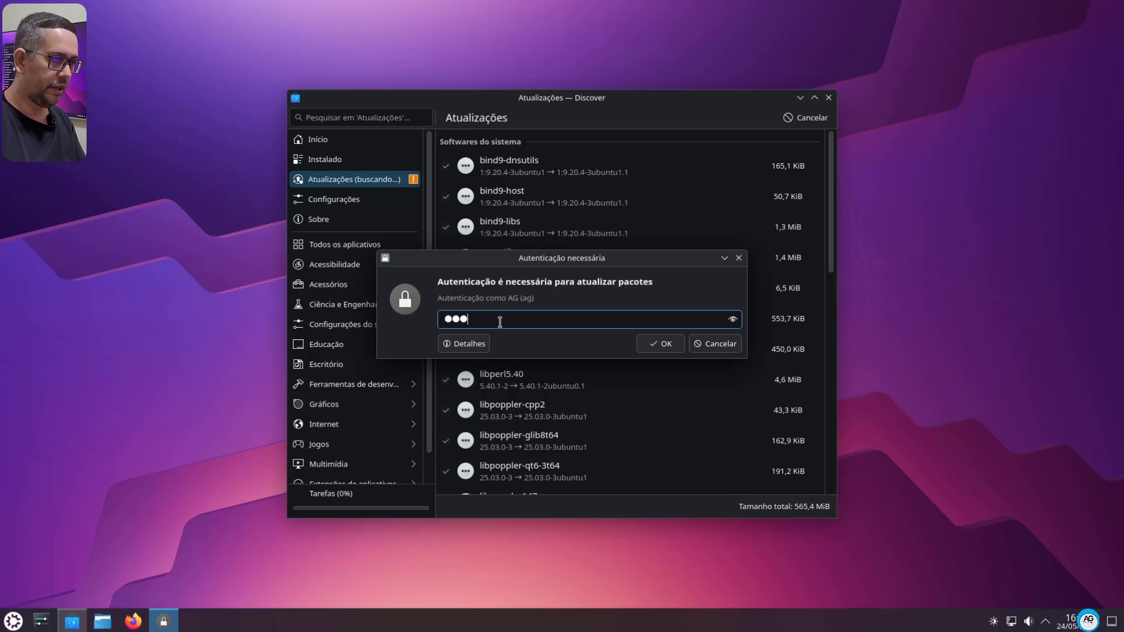
pyautogui.click(662, 345)
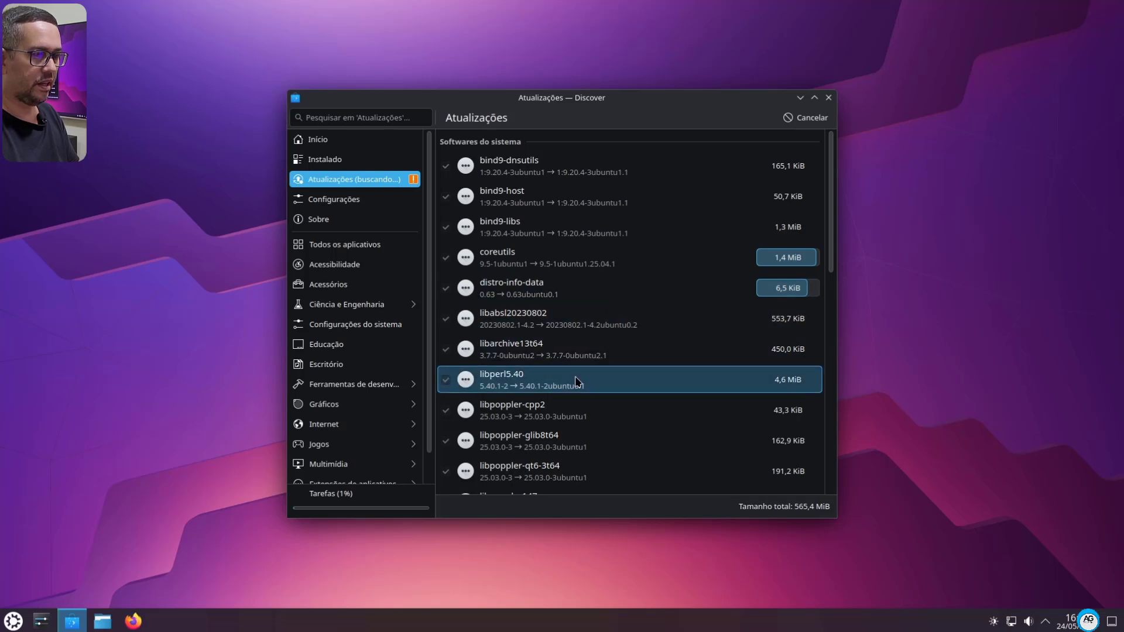
# Move the Discover window higher on the desktop and examine the progress of the package updates
pyautogui.moveTo(660, 101); pyautogui.dragTo(584, 33)
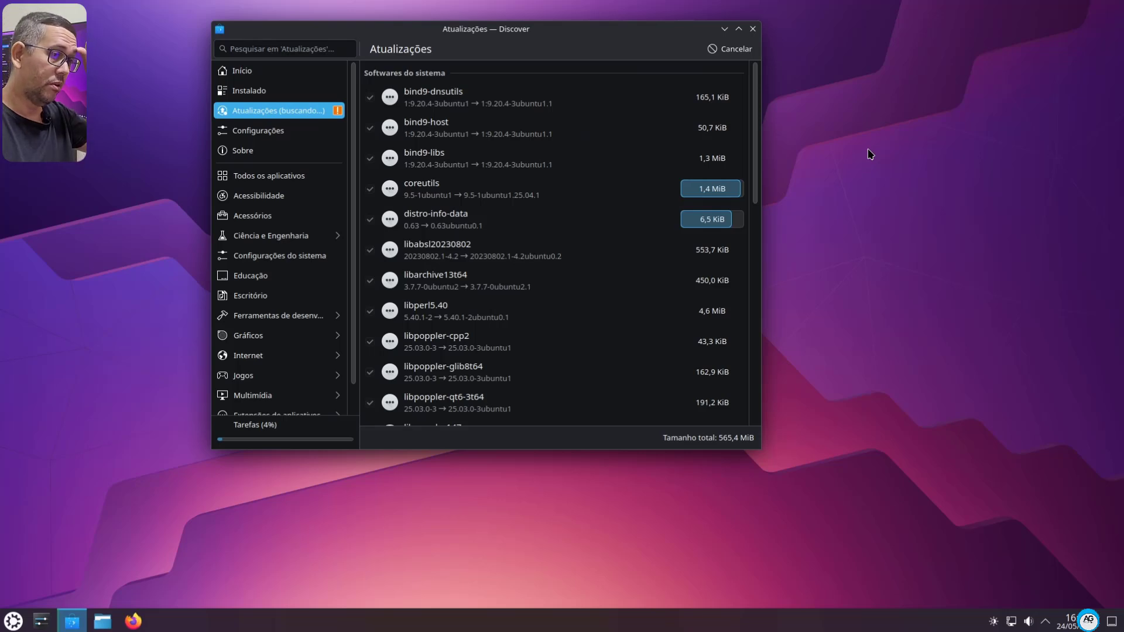
pyautogui.click(13, 622)
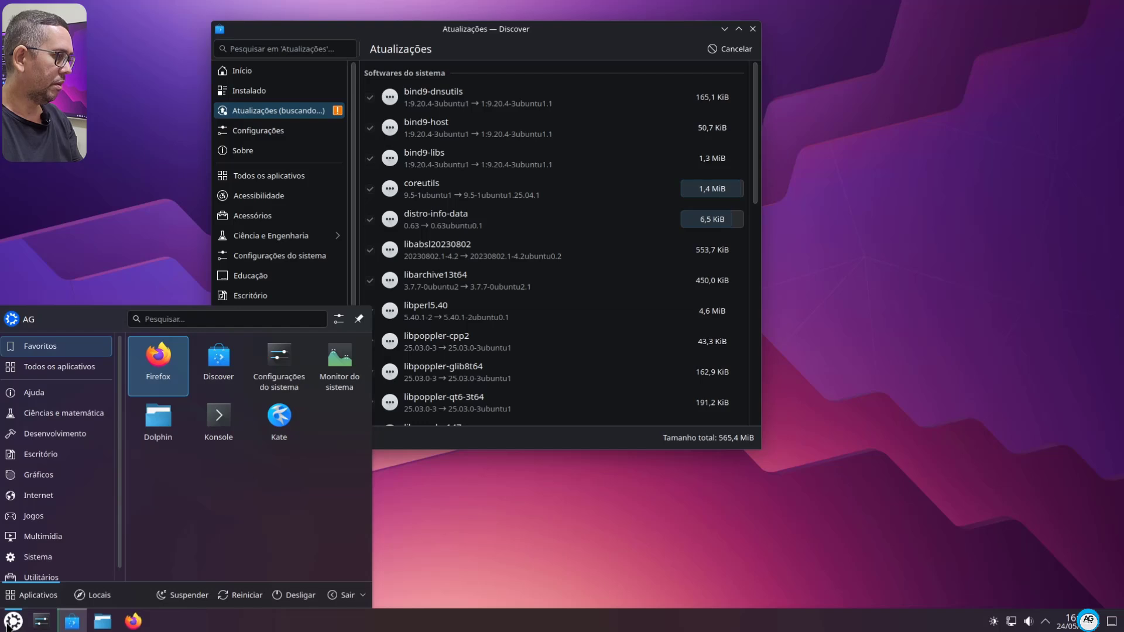
pyautogui.click(550, 528)
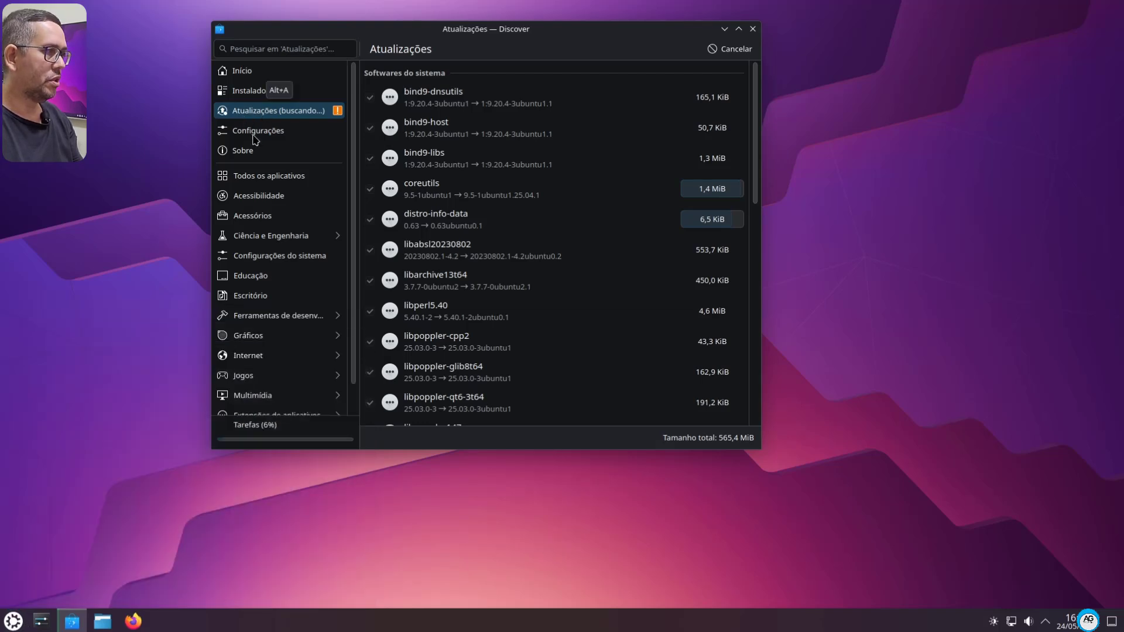
pyautogui.scroll(-10, 525, 229)
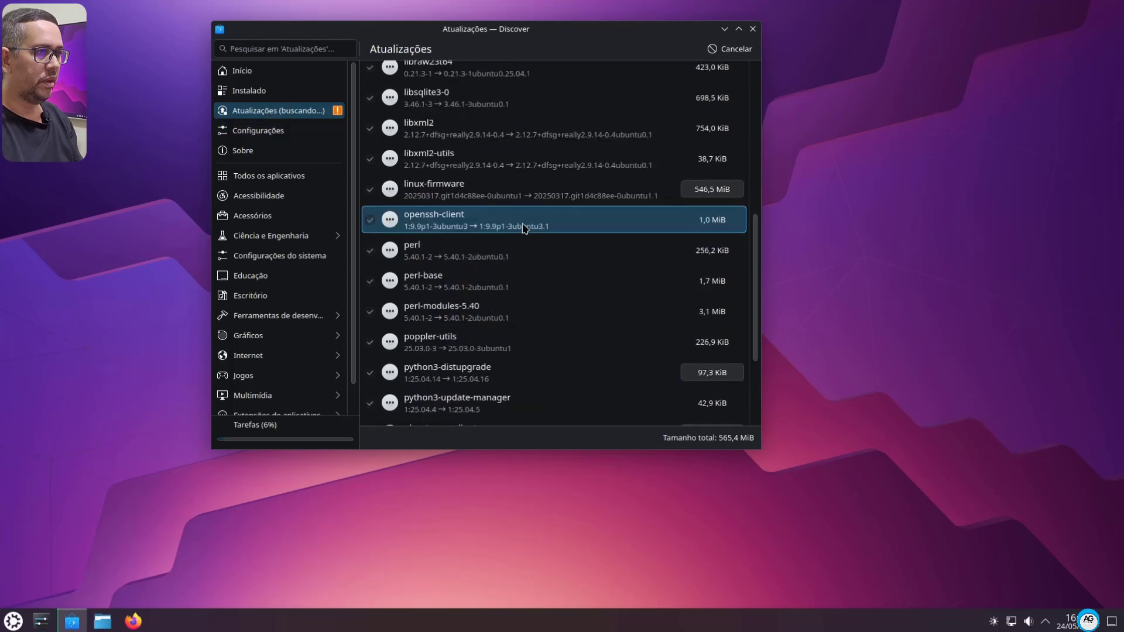
pyautogui.scroll(10, 524, 229)
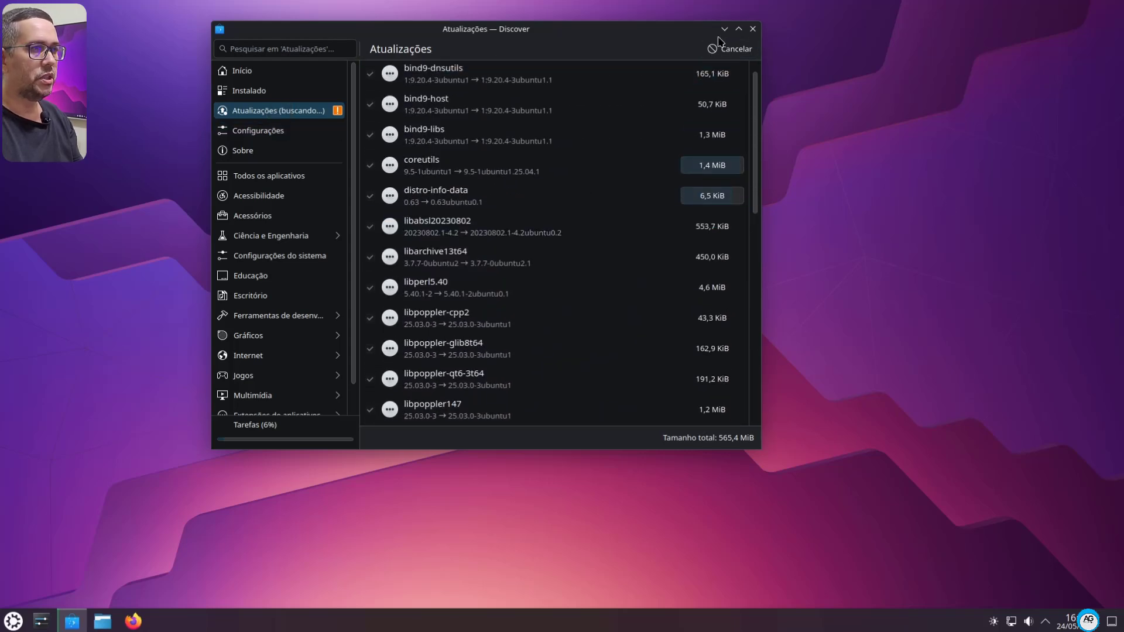
pyautogui.scroll(1, 492, 234)
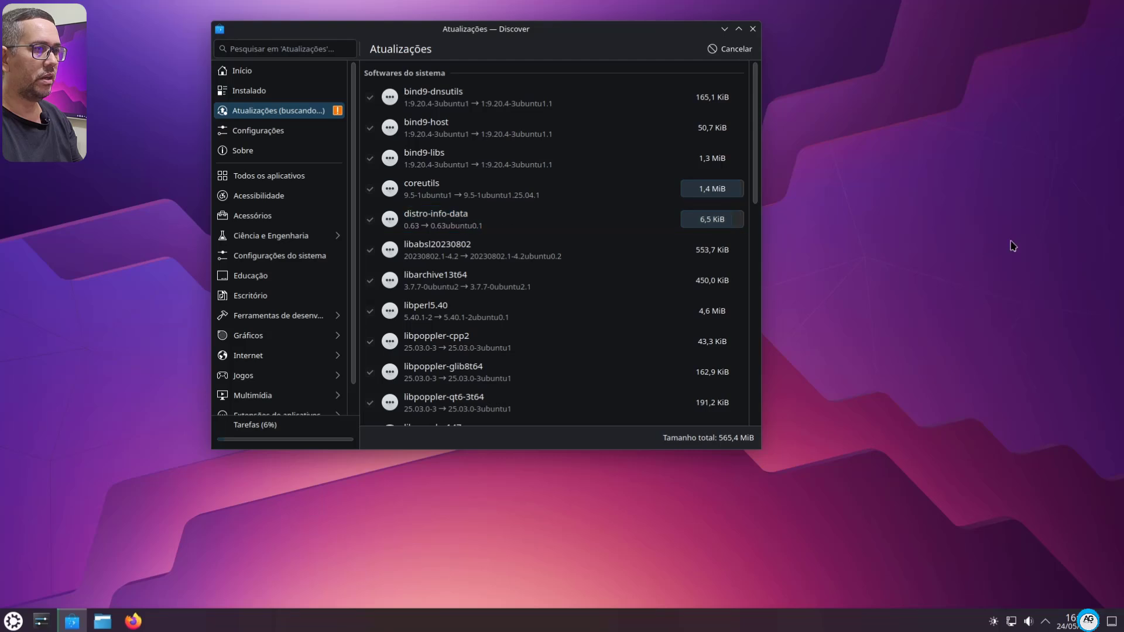
pyautogui.click(725, 30)
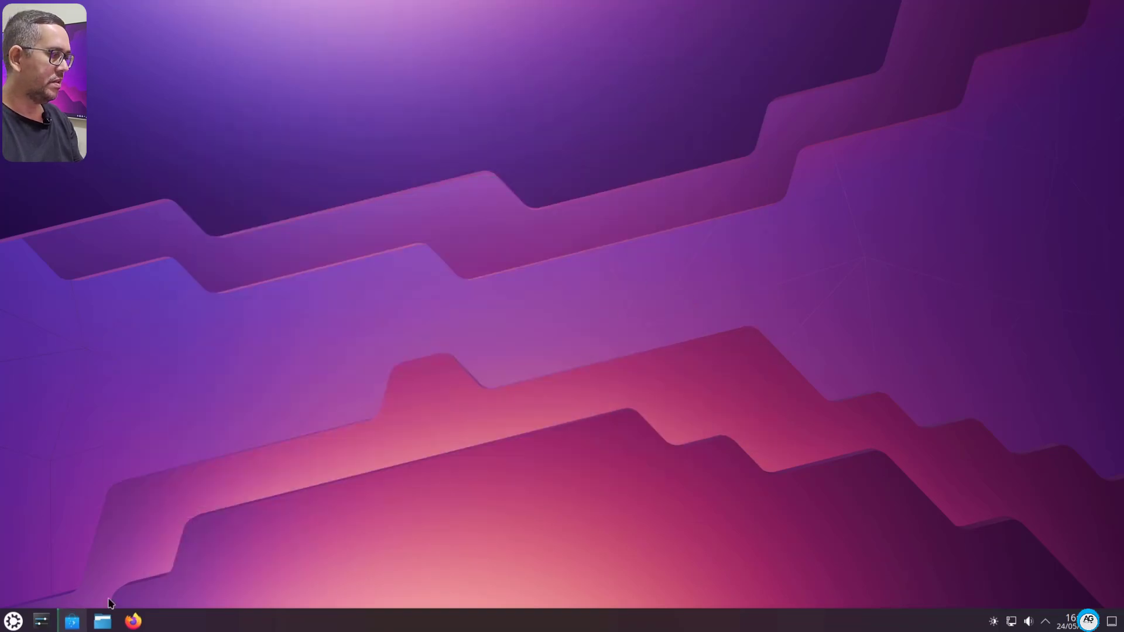
pyautogui.click(72, 620)
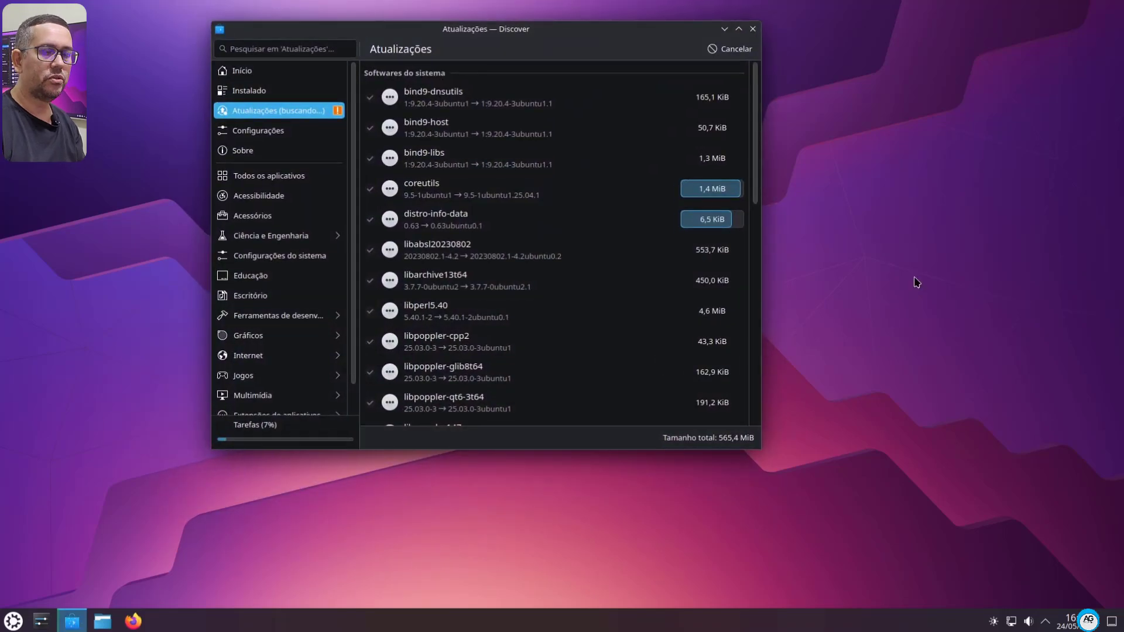